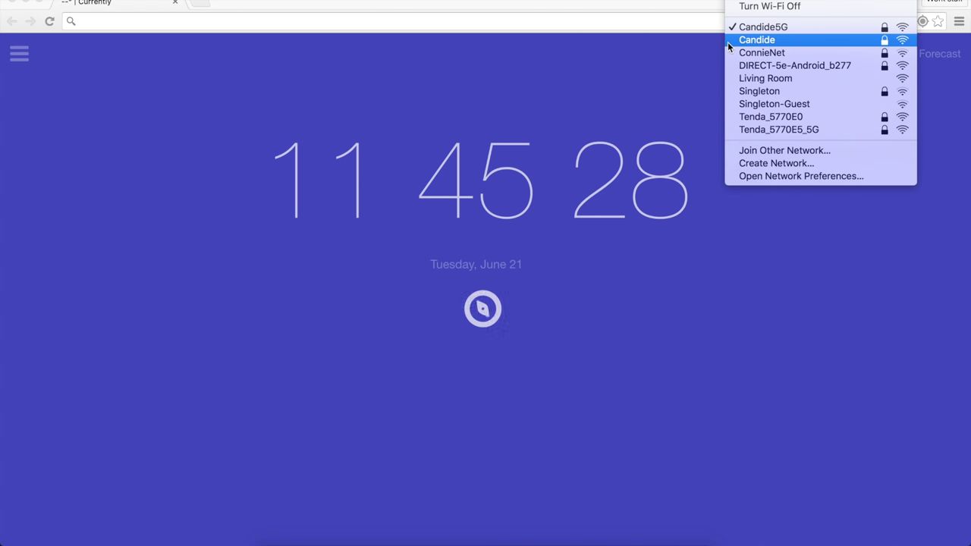
Try joining the Tenda_5770E5_5G Wi-Fi network, dismiss its password request, and open tendawifi.com in the browser.
click(800, 138)
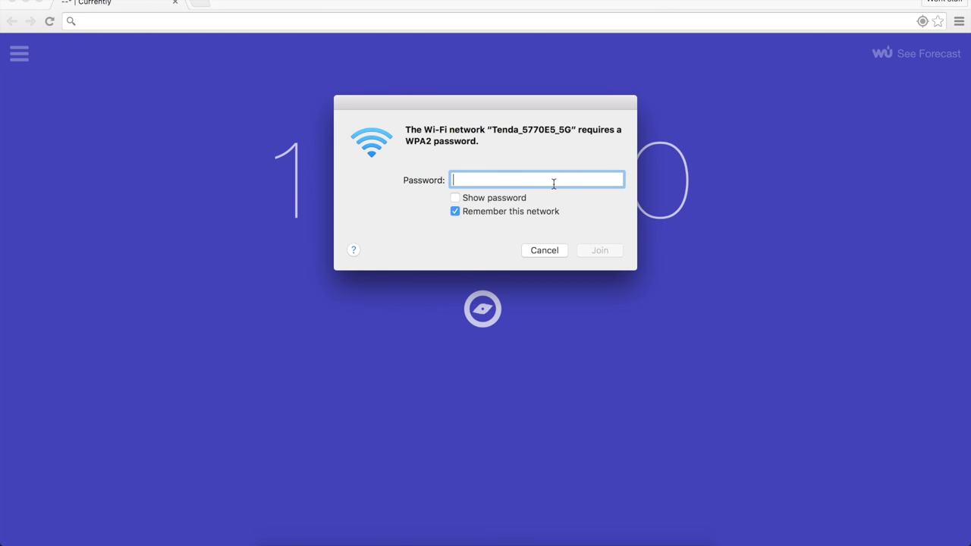
key(Escape)
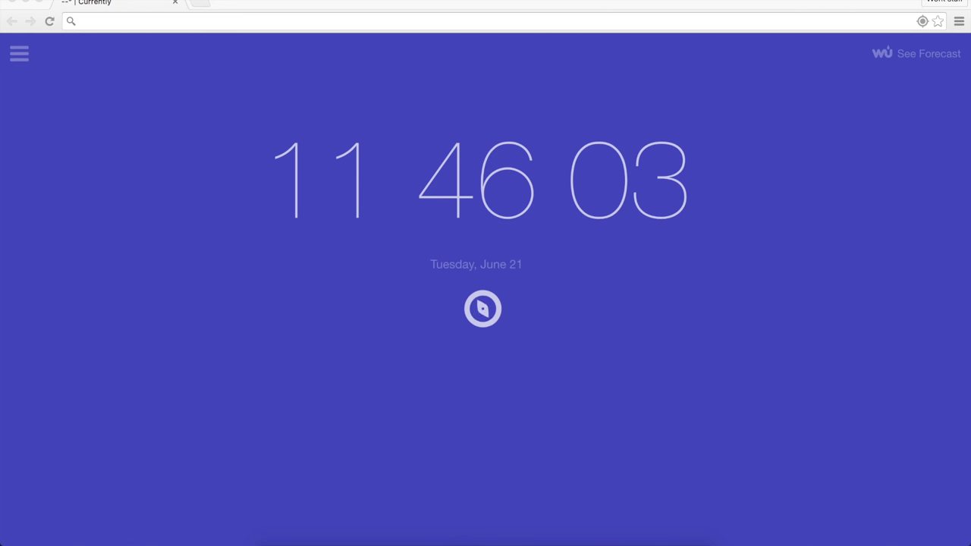
text(tendawifi.com)
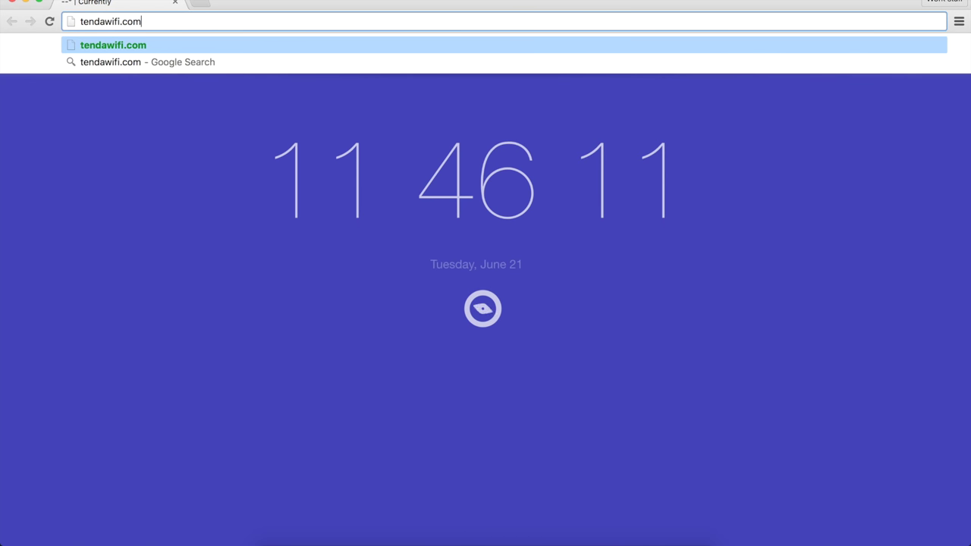
key(Return)
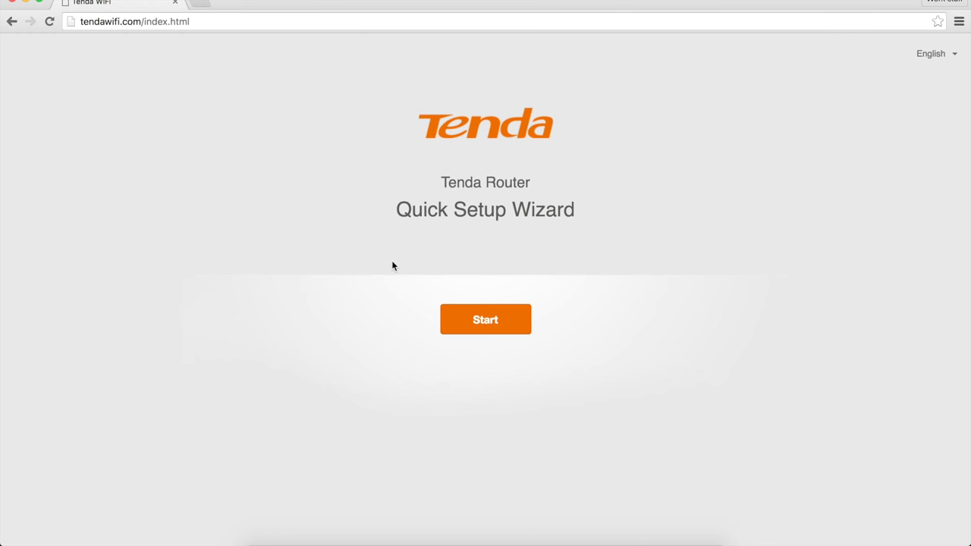
Check the connected Wi-Fi network and complete the Quick Setup Wizard with network name Candide, a WiFi password, and the same password for login.
click(724, 1)
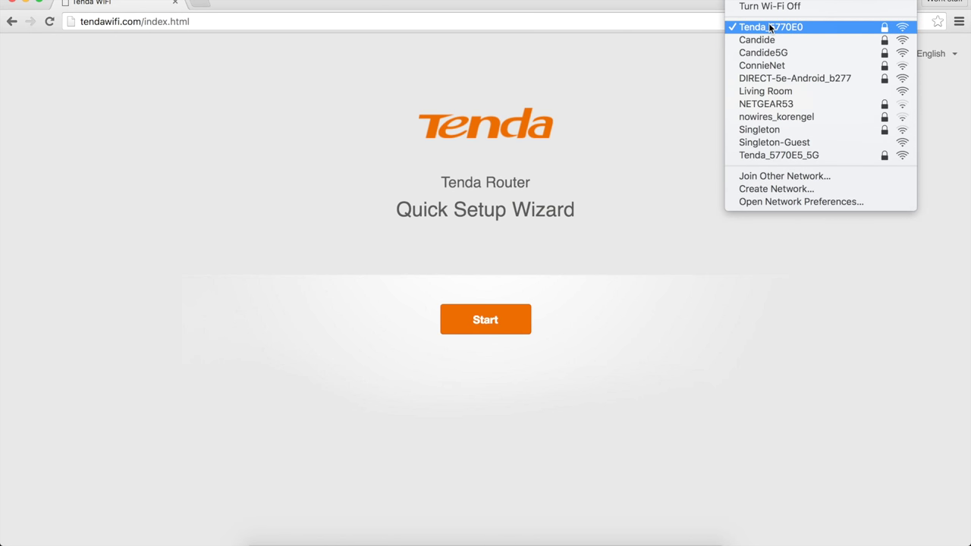
click(687, 74)
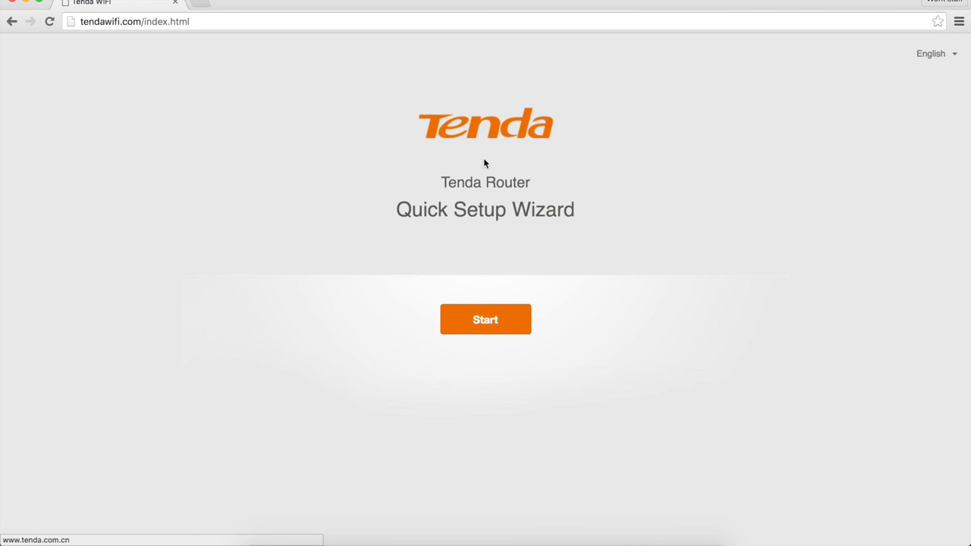
click(480, 326)
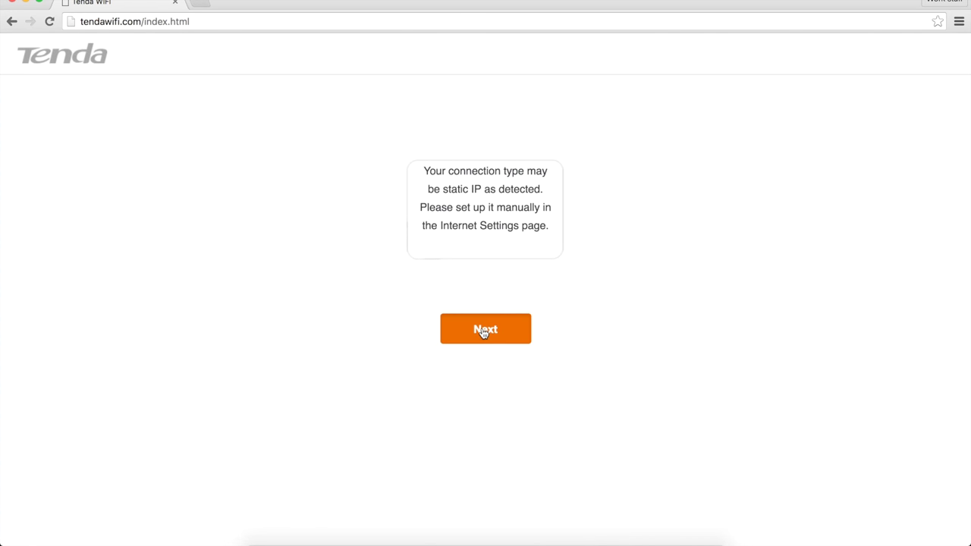
click(483, 332)
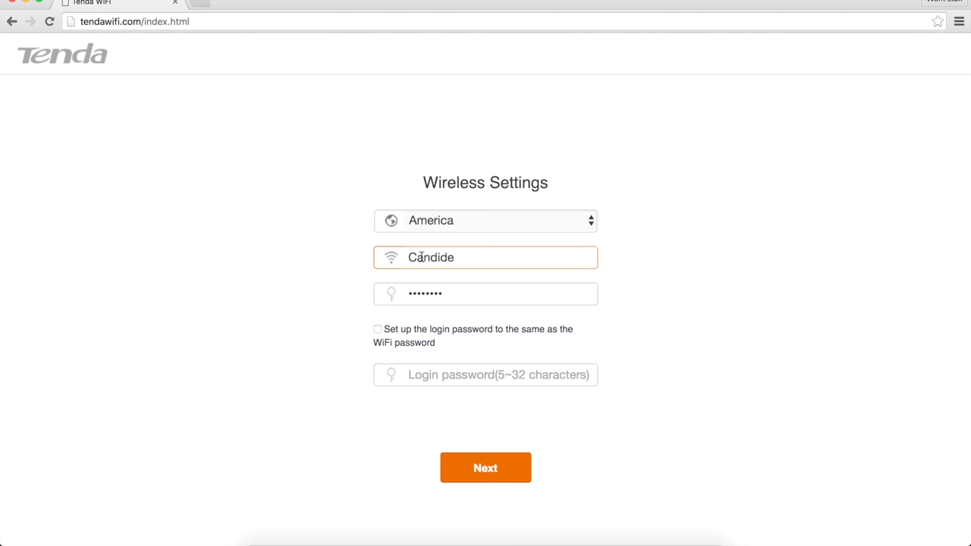
click(378, 329)
click(491, 432)
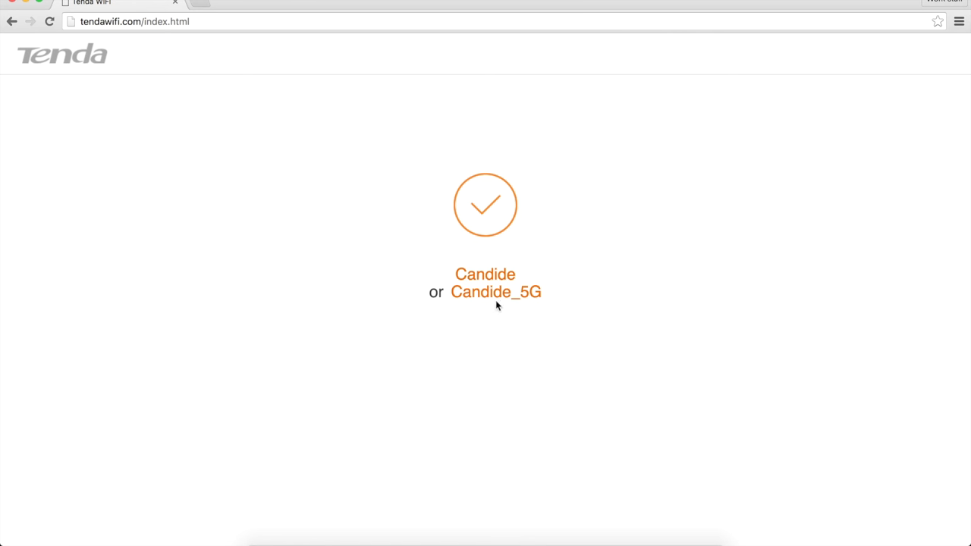
Make sure the computer is on the Candide Wi-Fi network and log in to the router with the login password.
click(751, 0)
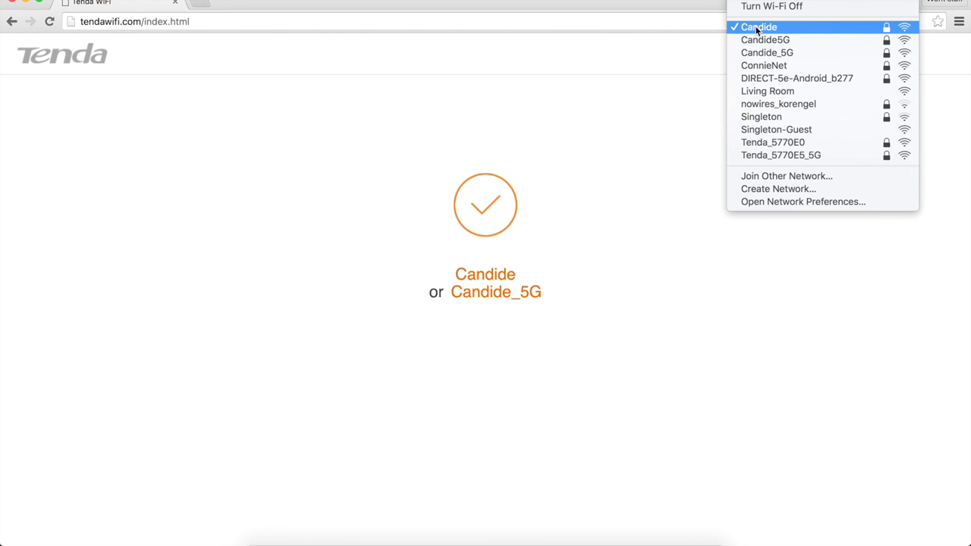
click(757, 27)
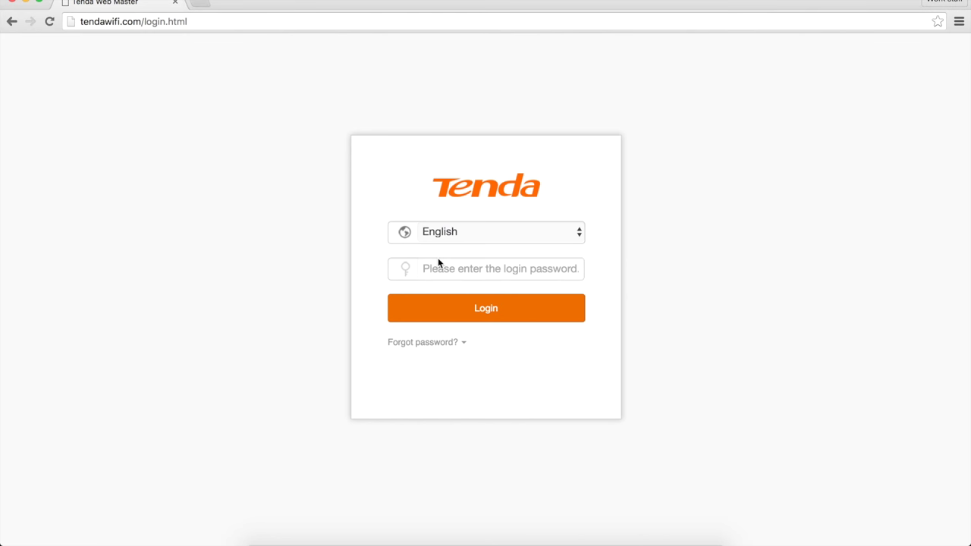
key(Return)
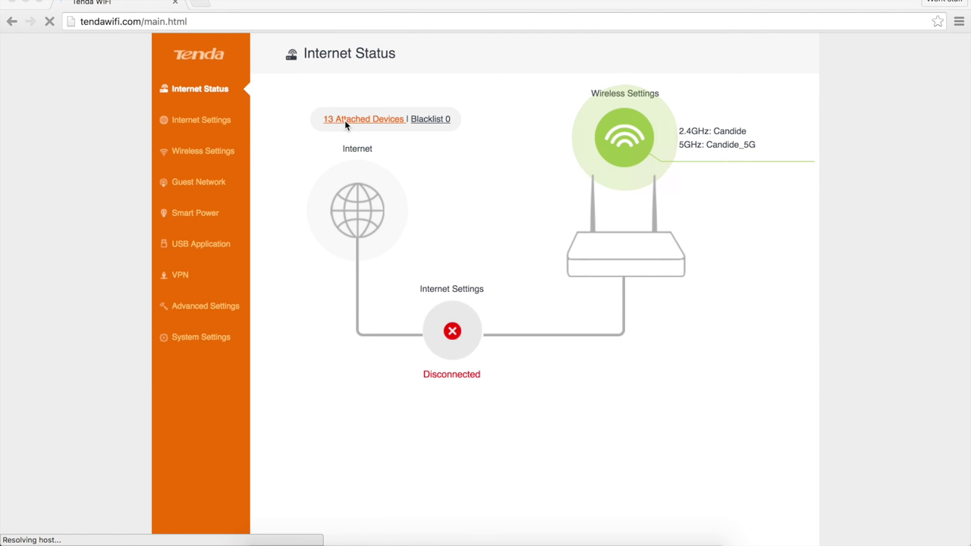
Change the router's internet connection type to DHCP in the Internet Settings and connect.
click(453, 347)
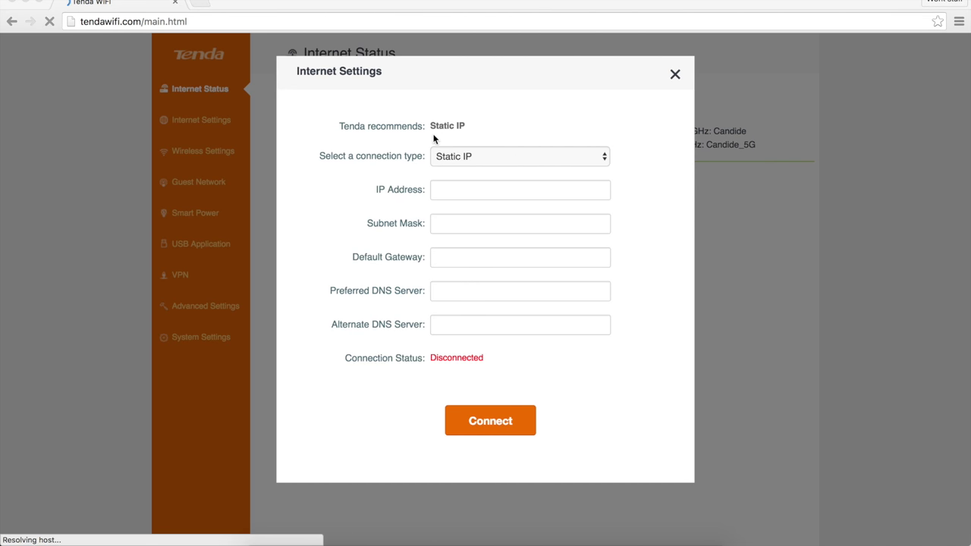
click(469, 156)
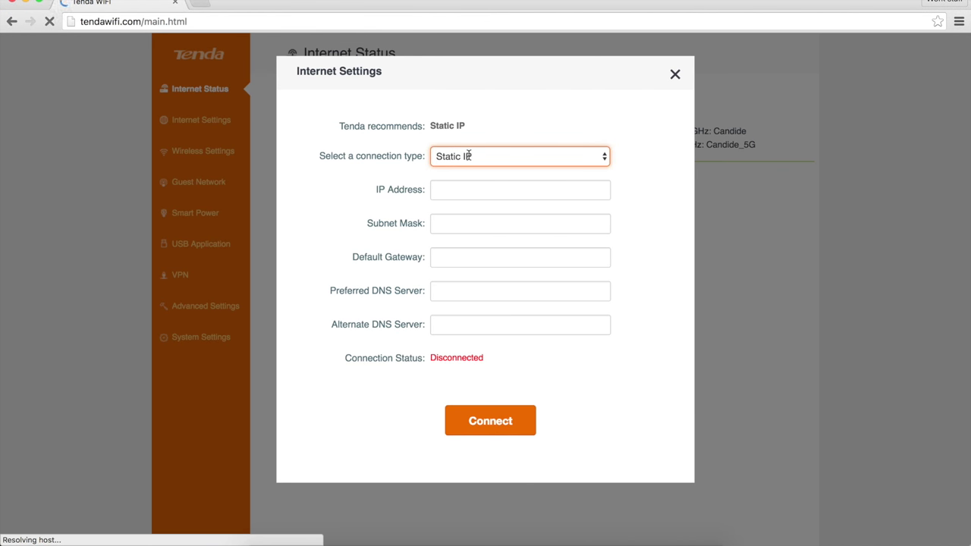
click(496, 160)
click(486, 145)
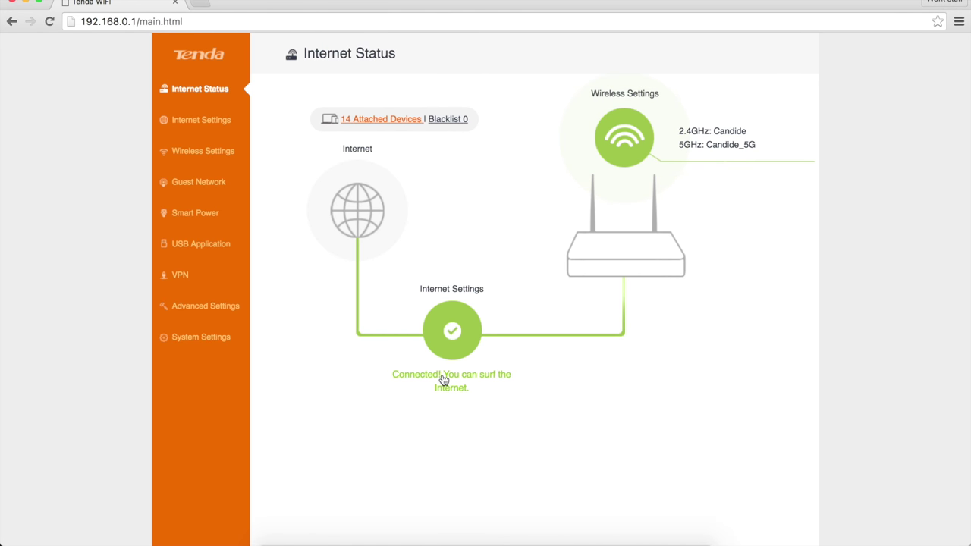
Review the Internet Settings page and the list of attached devices with their IP addresses, access types and blacklist options.
click(216, 121)
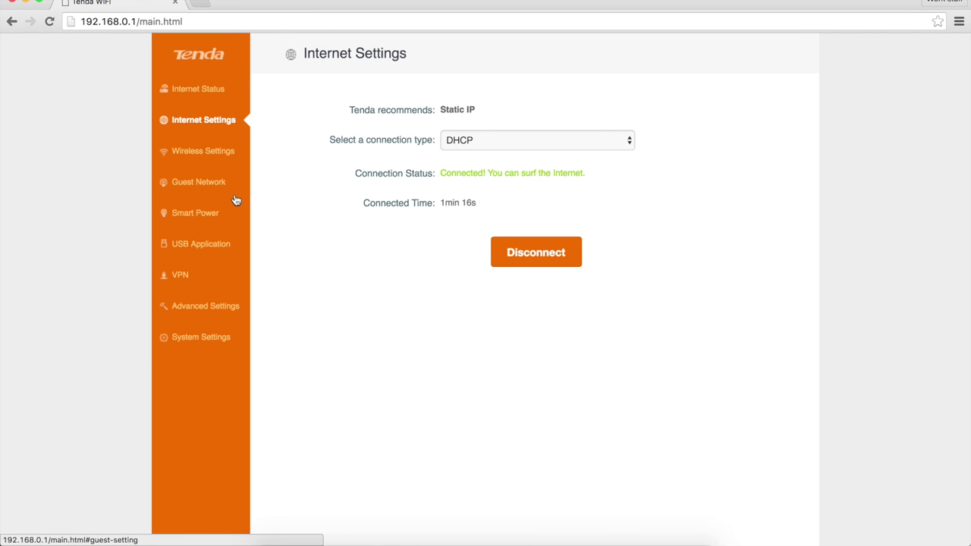
click(197, 89)
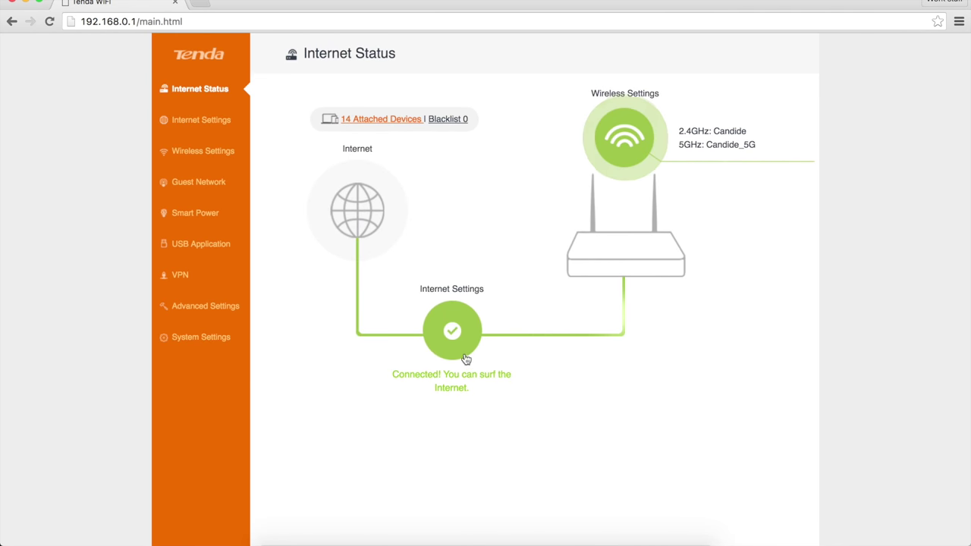
click(378, 121)
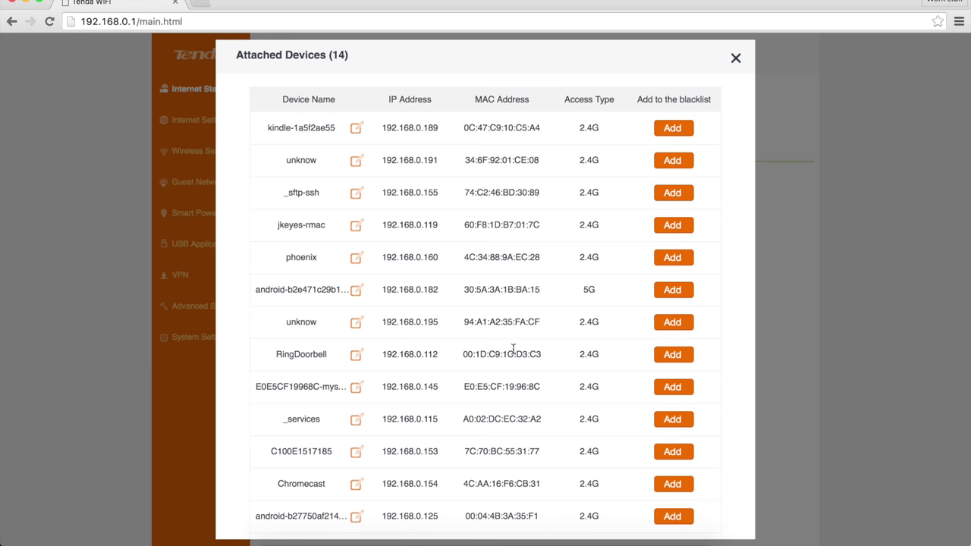
scroll(458, 312, down, 3)
scroll(459, 319, up, 3)
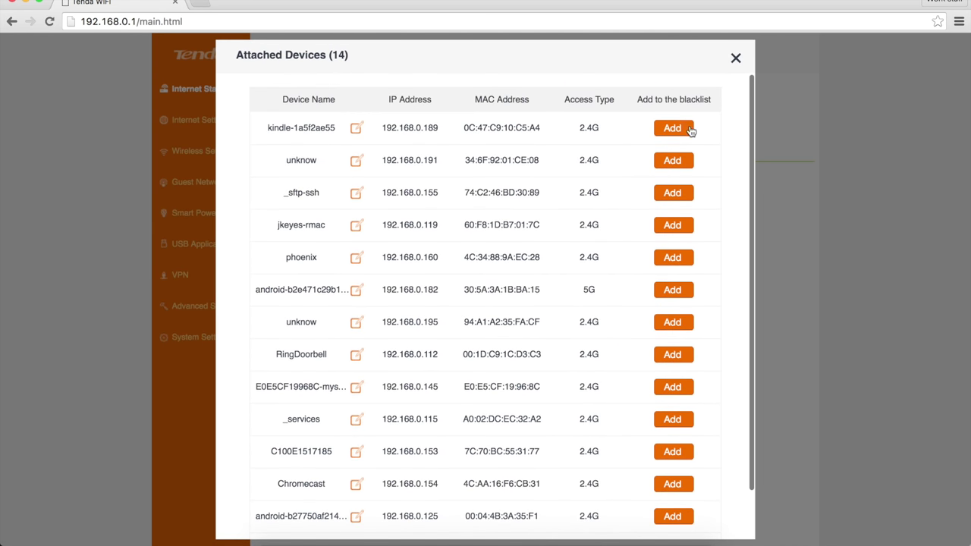
click(736, 59)
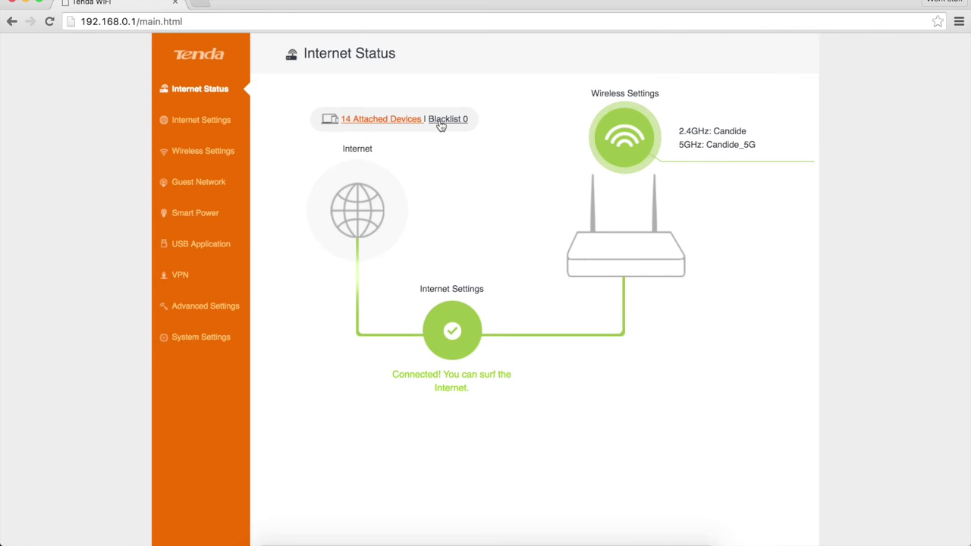
click(391, 124)
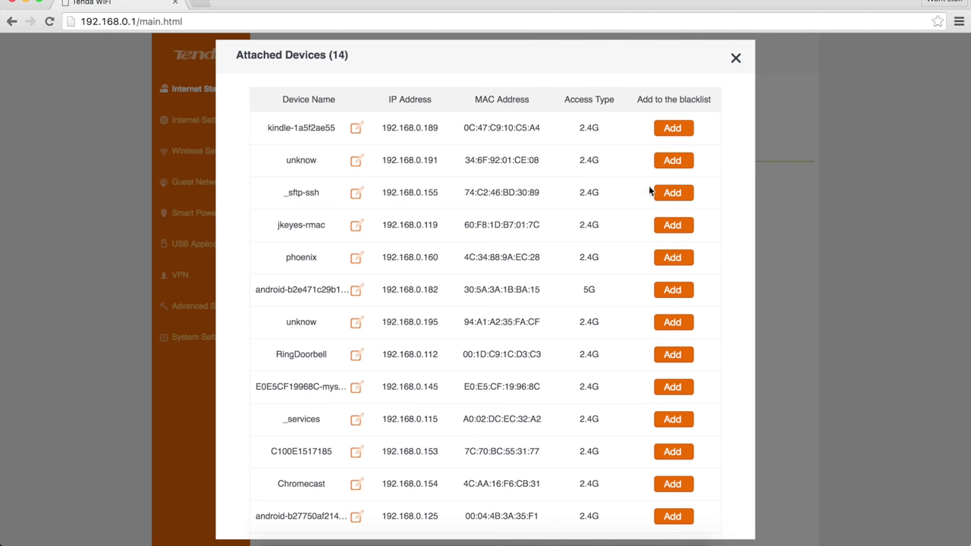
click(735, 60)
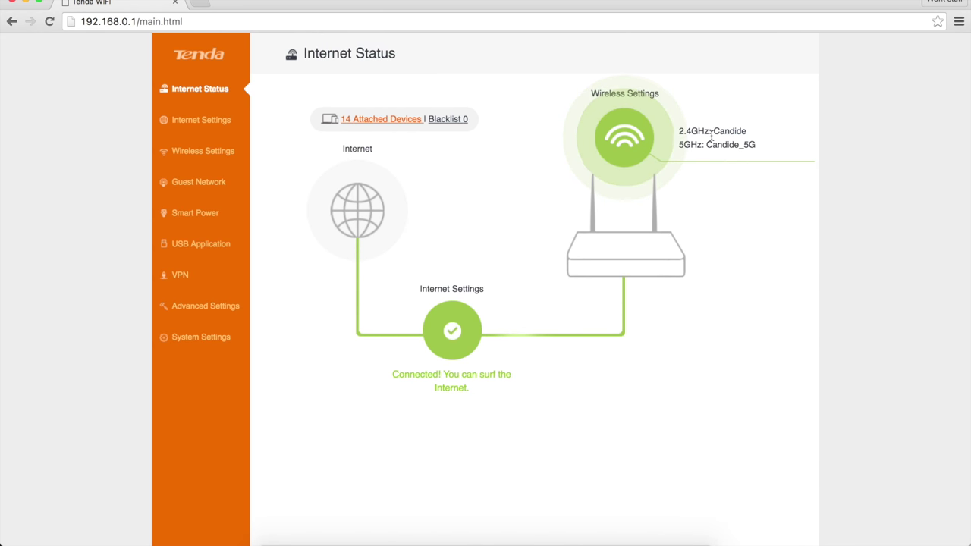
Examine the WiFi Schedule and Wireless Repeating options in the wireless settings without saving any changes.
click(624, 135)
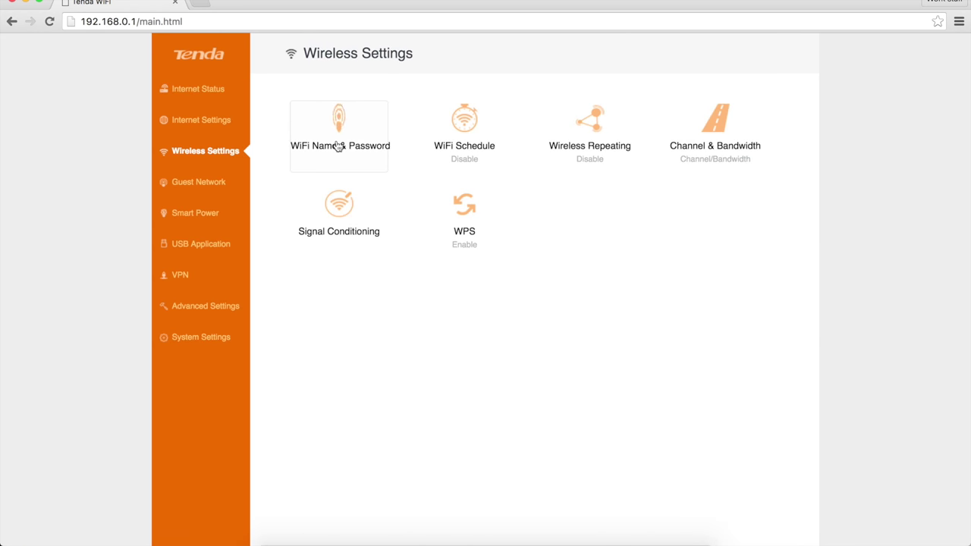
click(470, 140)
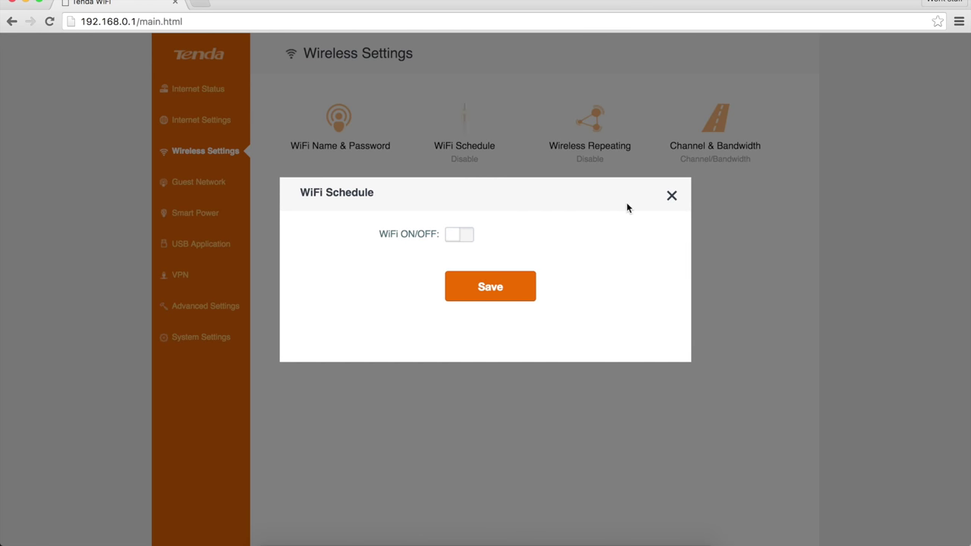
click(671, 196)
click(593, 146)
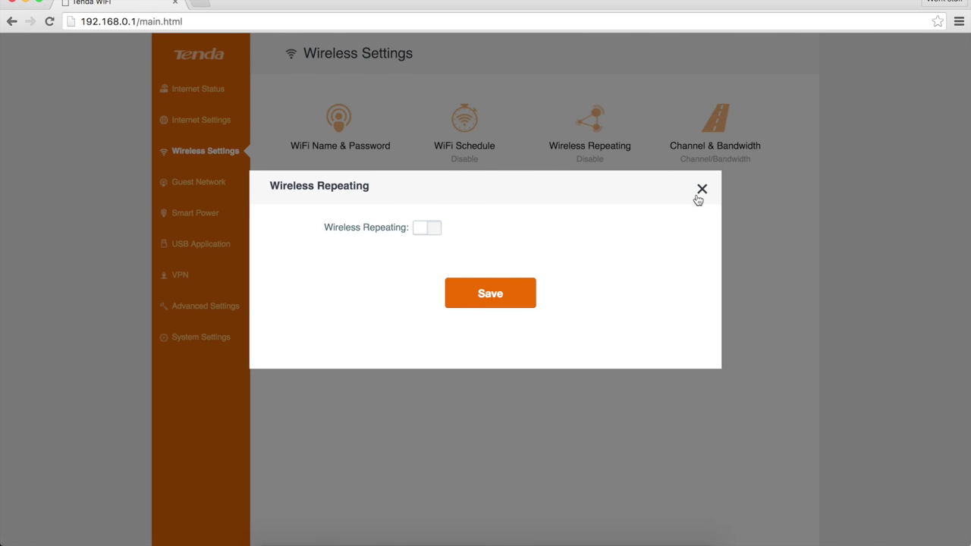
click(430, 229)
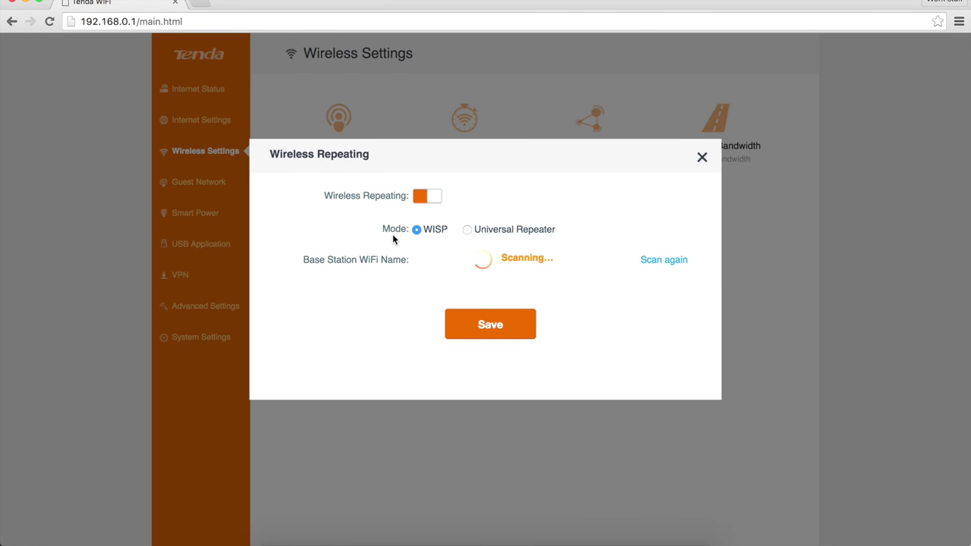
click(701, 157)
Examine the 2.4GHz network mode and 5GHz bandwidth choices in the Channel & Bandwidth settings.
click(714, 147)
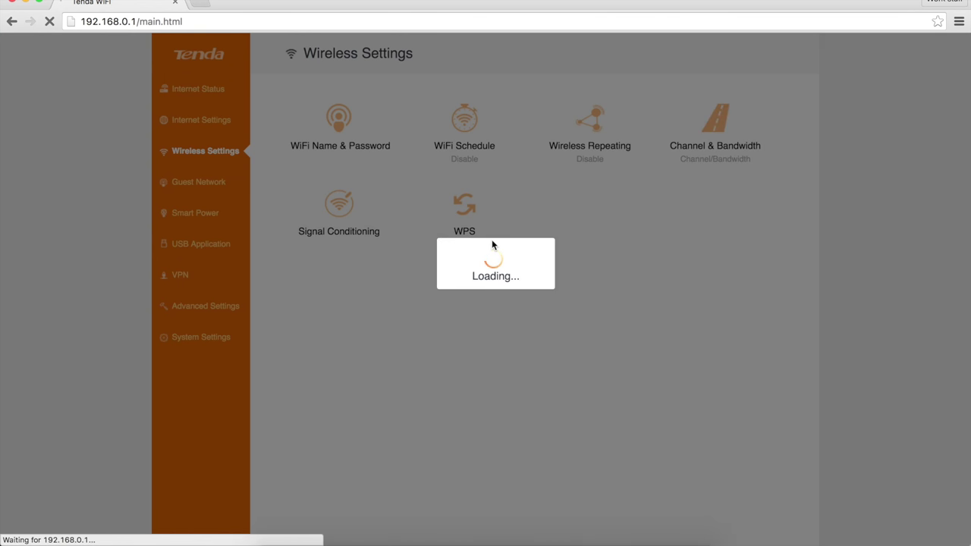
click(478, 195)
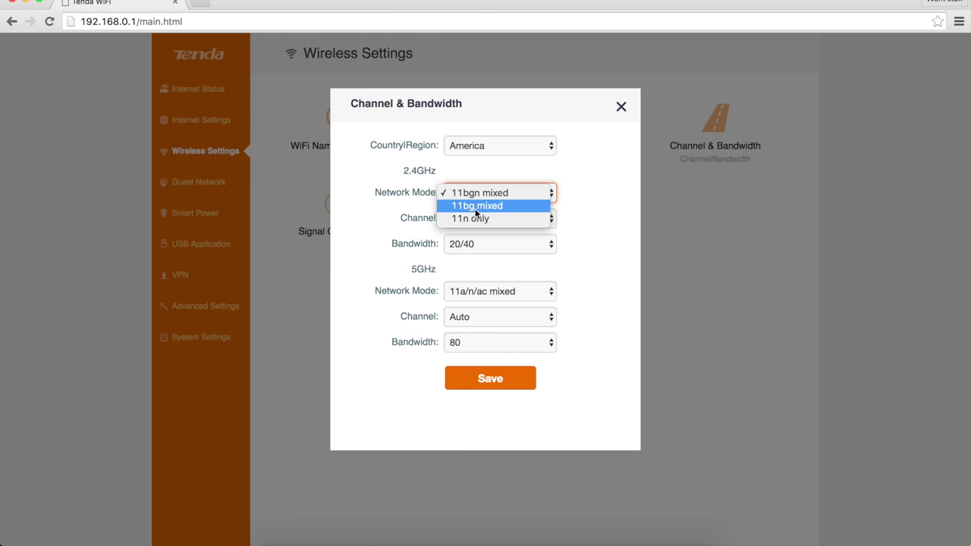
click(469, 219)
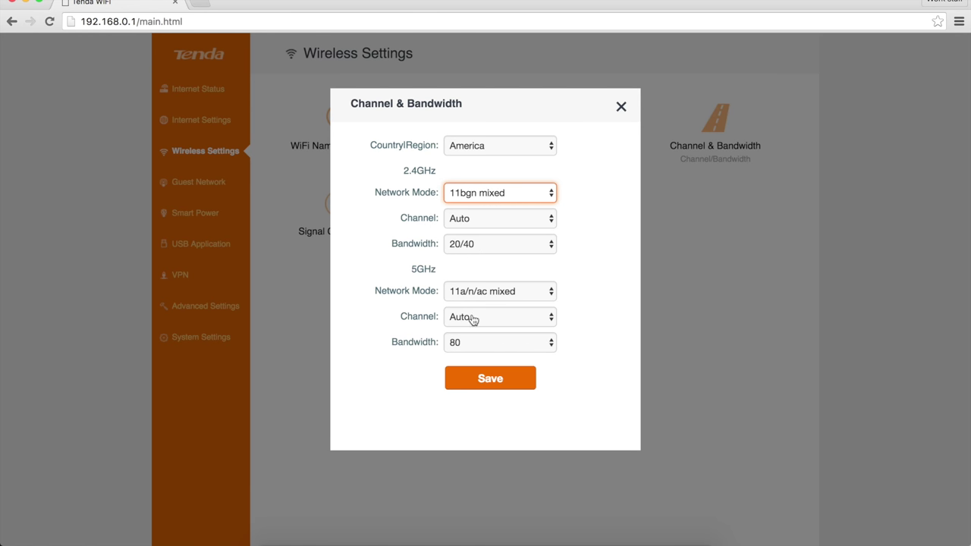
click(463, 343)
click(427, 340)
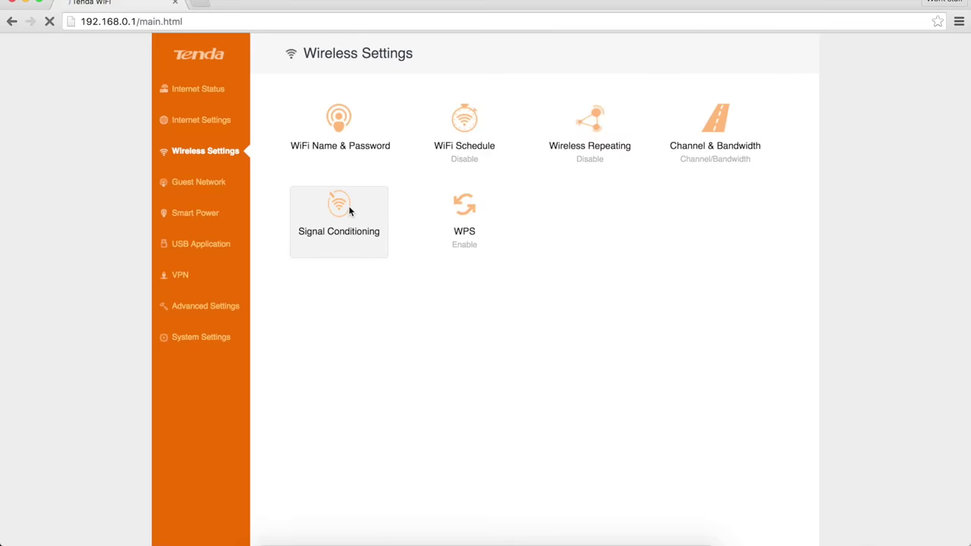
Examine the WiFi Signal Conditioning strength choices and the WPS connection methods, leaving both unchanged.
click(340, 211)
click(494, 236)
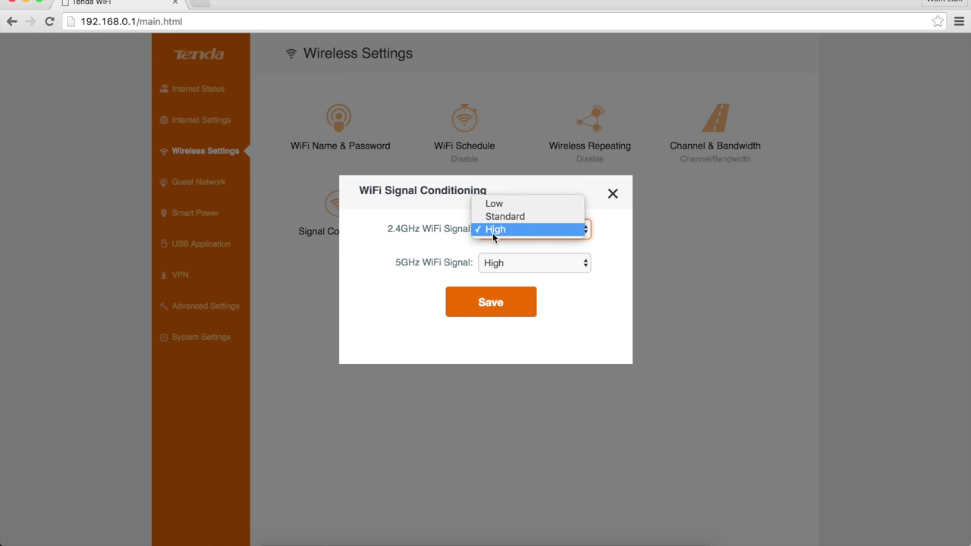
click(601, 230)
click(613, 194)
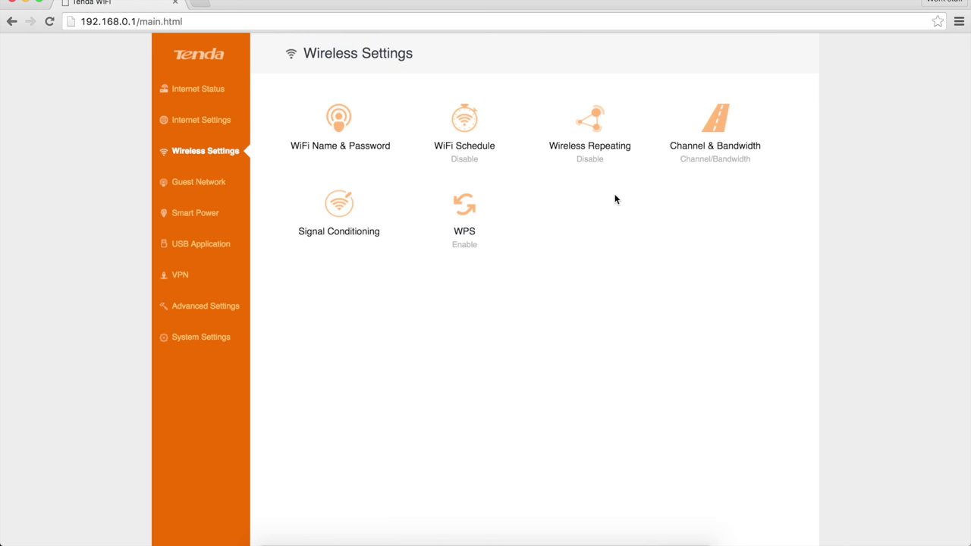
click(468, 224)
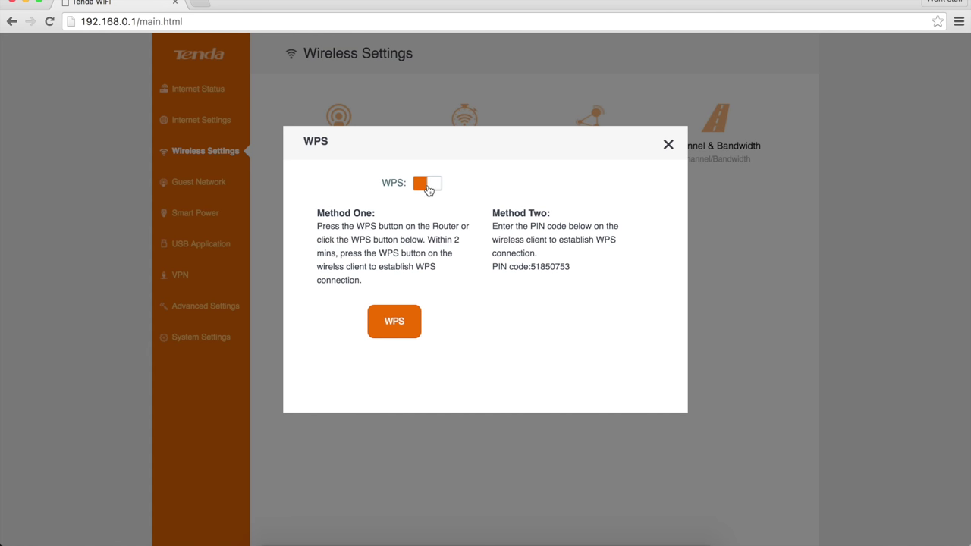
click(668, 145)
Look through the Guest Network, Smart Power, USB Application and VPN pages without changing anything.
click(201, 181)
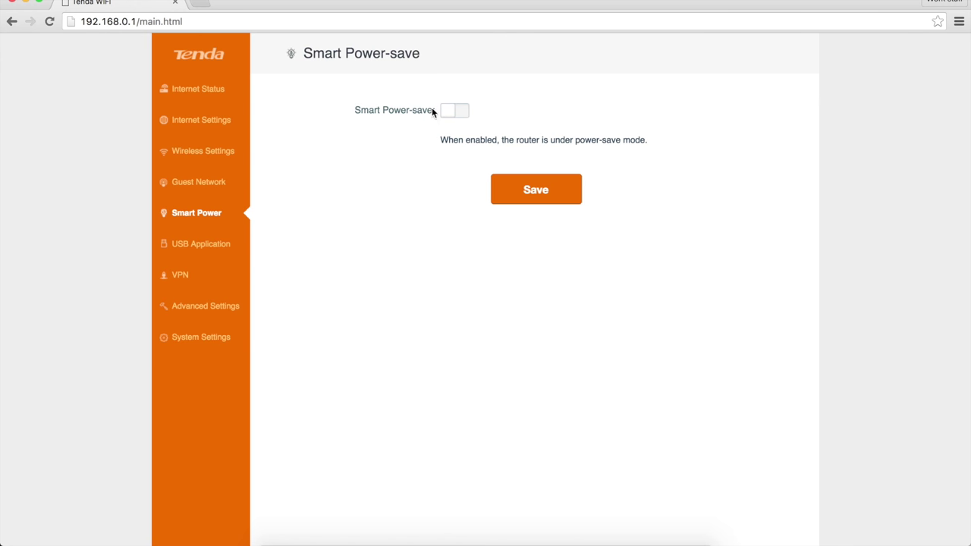
click(201, 244)
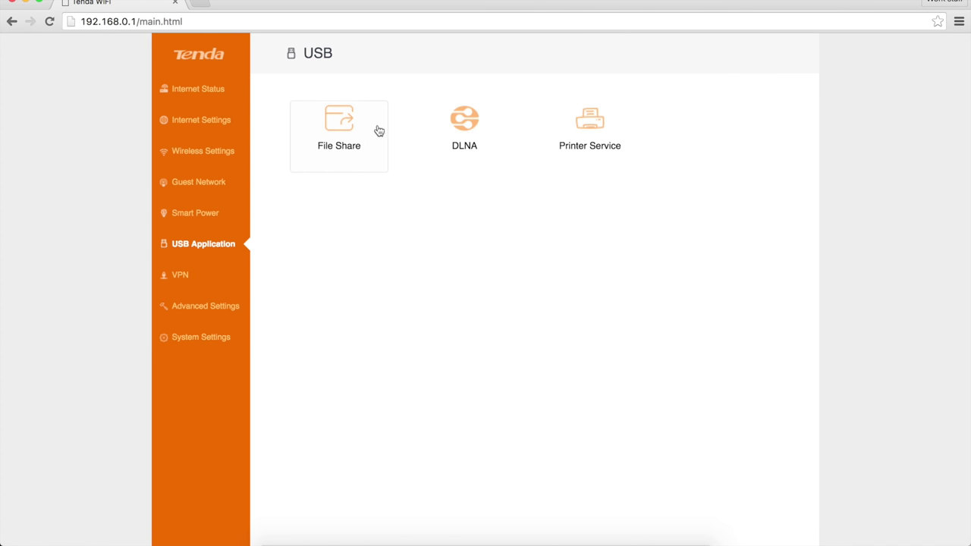
click(179, 275)
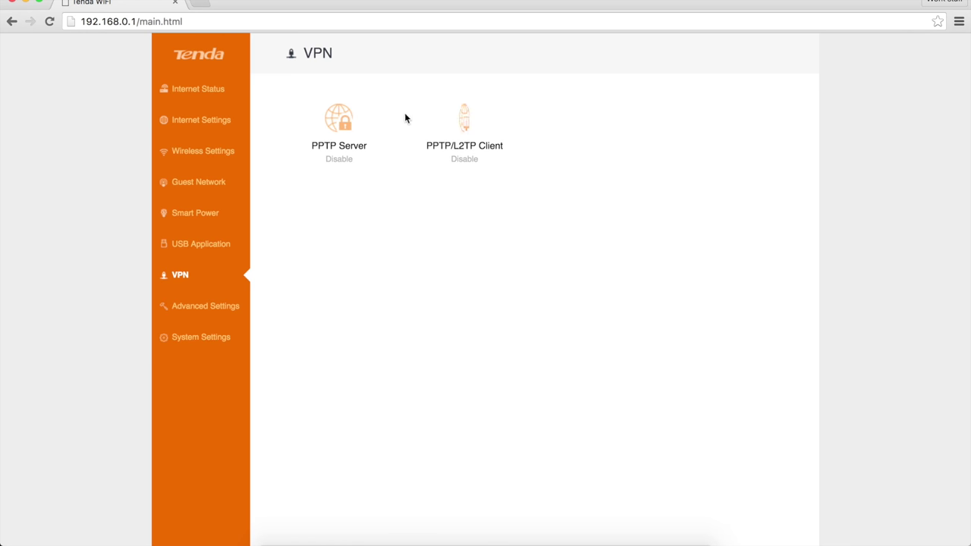
Examine the Parental Control schedule and Website Limit options for the phoenix device, cancel, and review the Bandwidth Control settings.
click(205, 306)
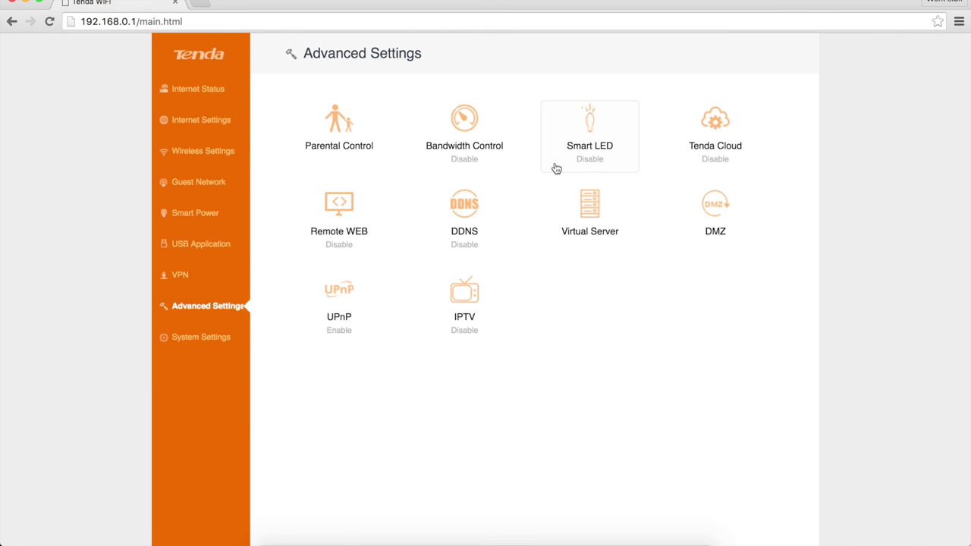
click(351, 133)
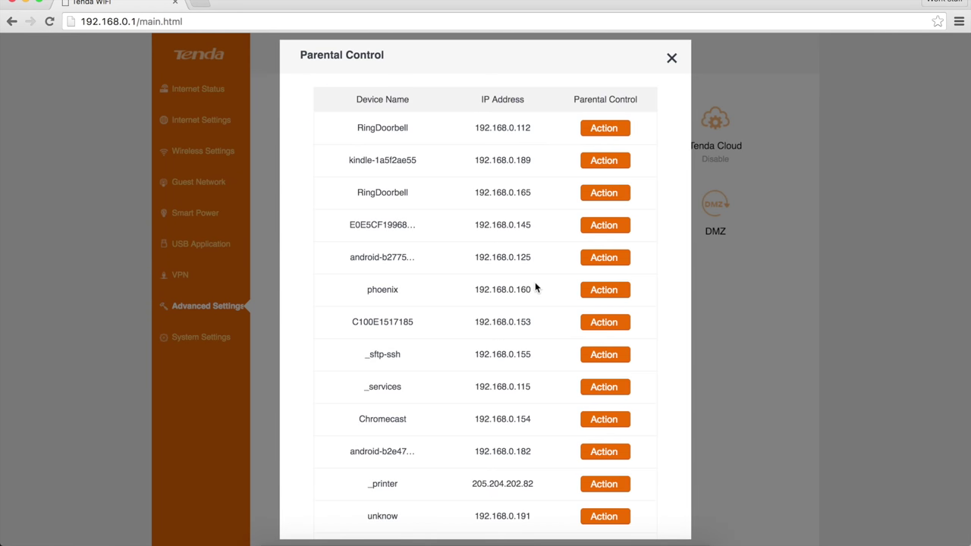
click(597, 295)
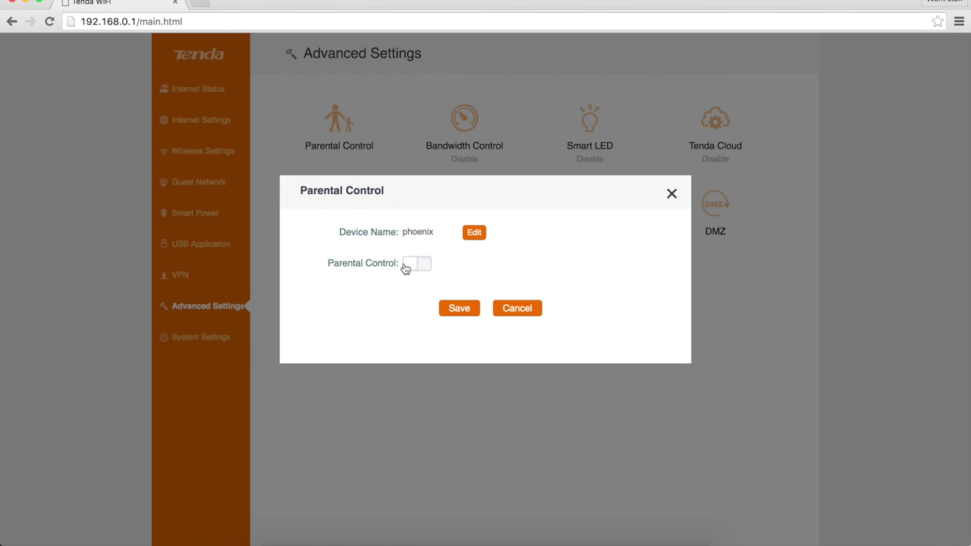
click(409, 263)
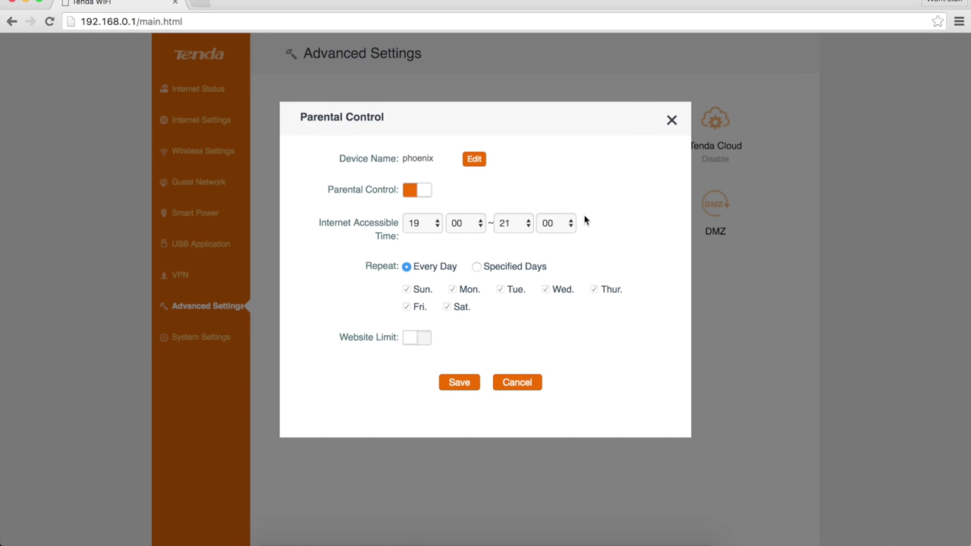
click(410, 339)
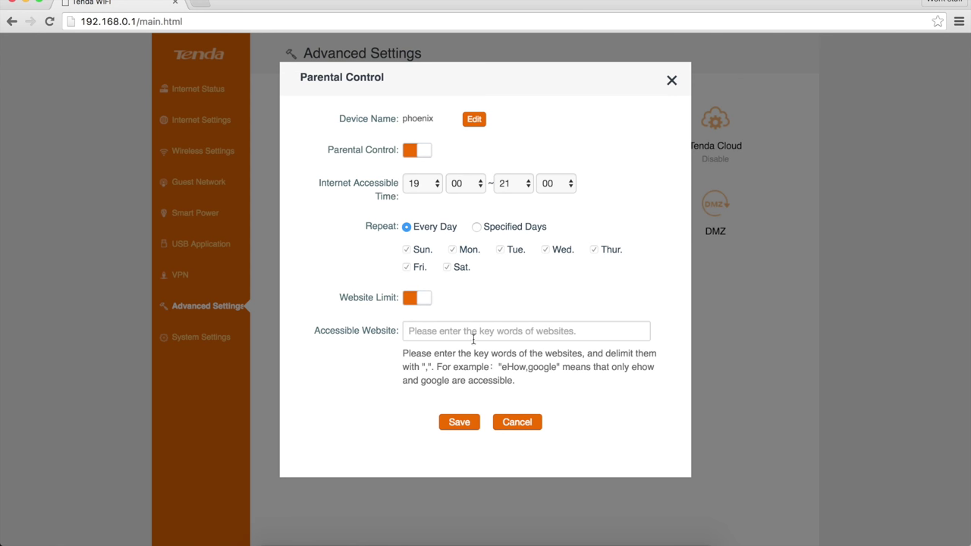
click(533, 422)
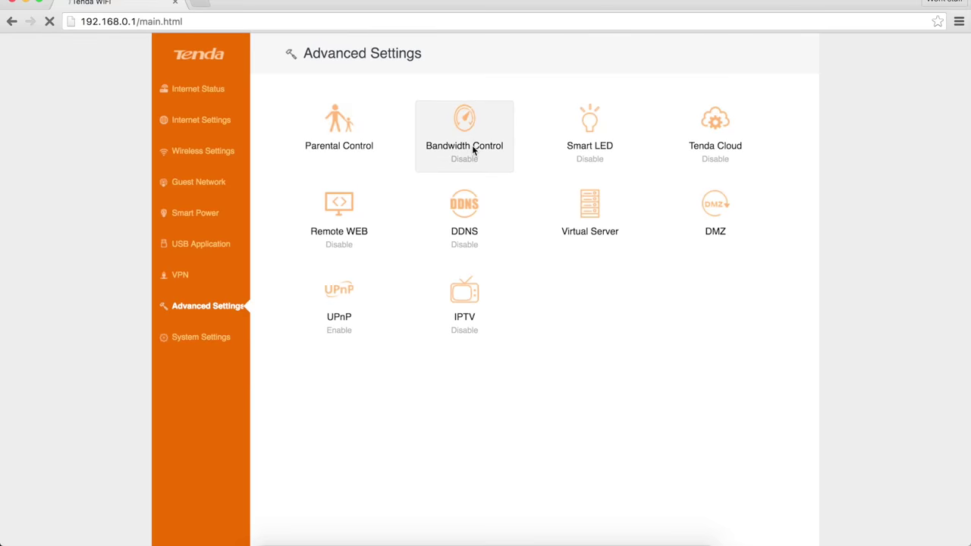
click(472, 148)
click(377, 255)
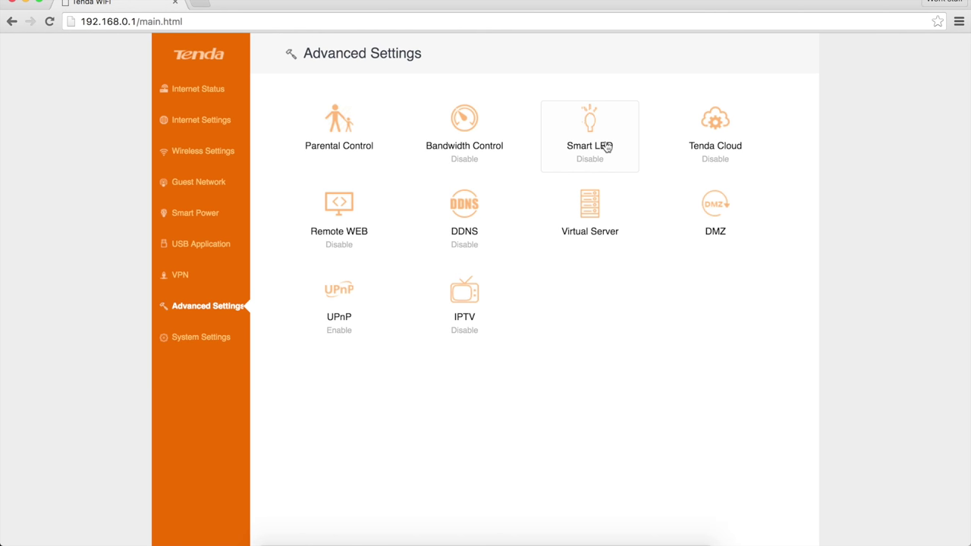
Try the Timed OFF and Keep OFF modes of Smart LED, save Keep OFF, and reopen the Smart LED settings.
click(604, 149)
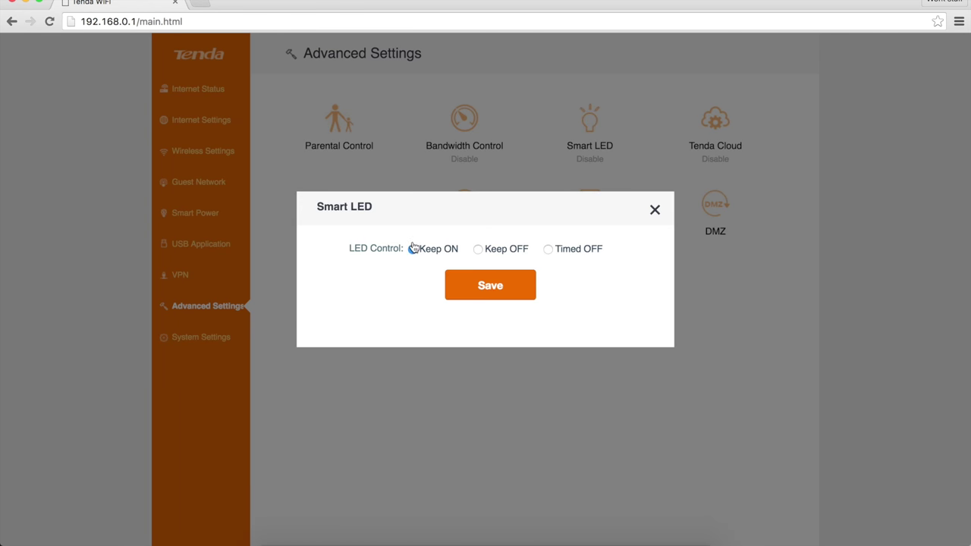
click(503, 256)
click(579, 254)
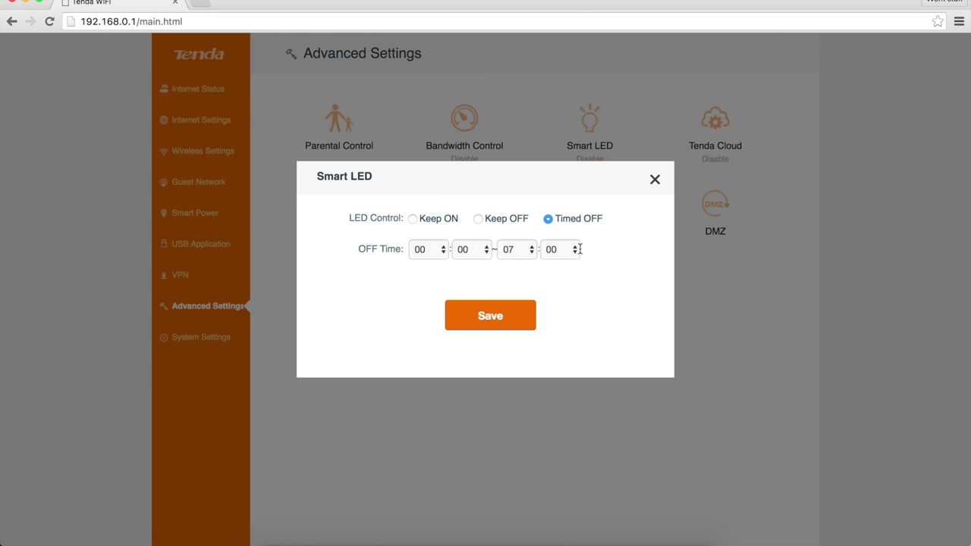
click(487, 226)
click(482, 286)
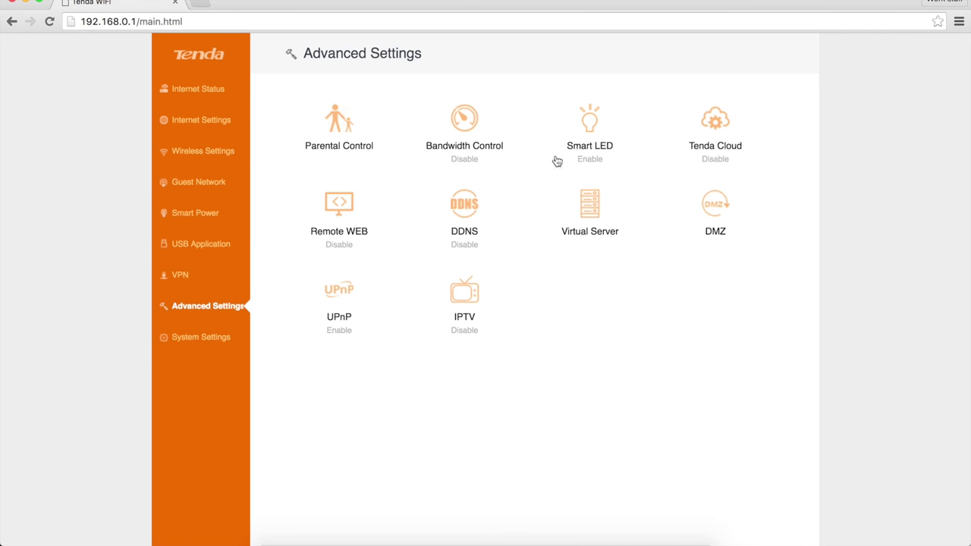
click(593, 137)
Examine the Tenda Cloud option and the Remote Web Management address and port fields, closing both without saving.
click(716, 144)
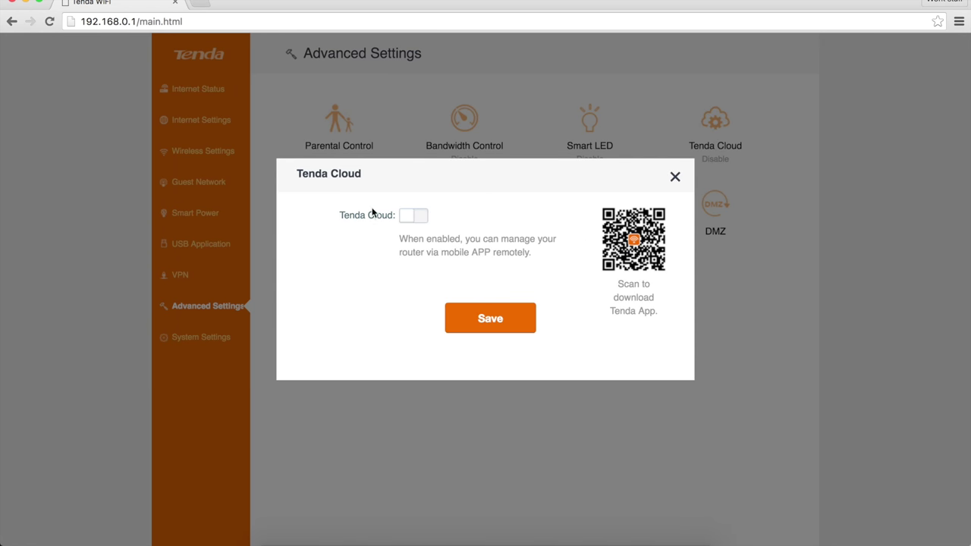
click(674, 178)
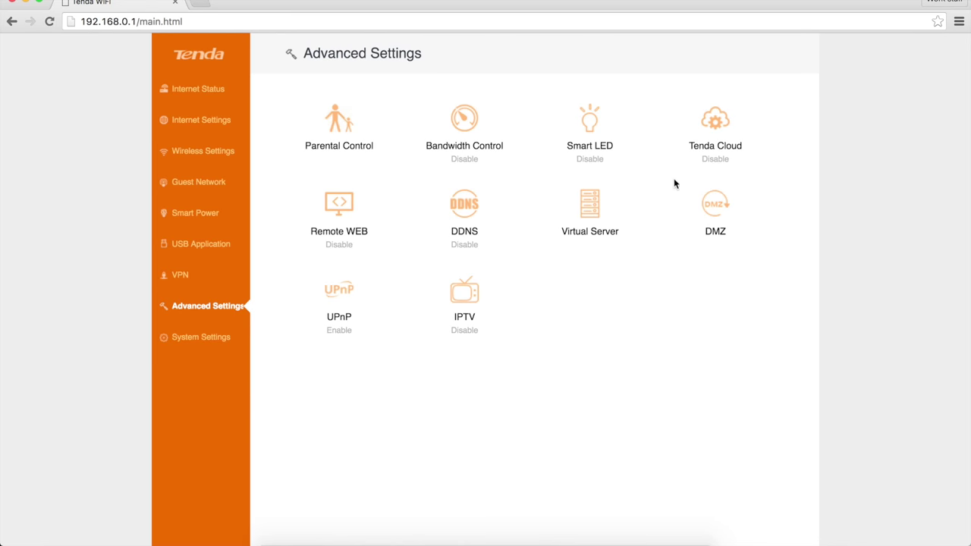
click(341, 205)
click(465, 245)
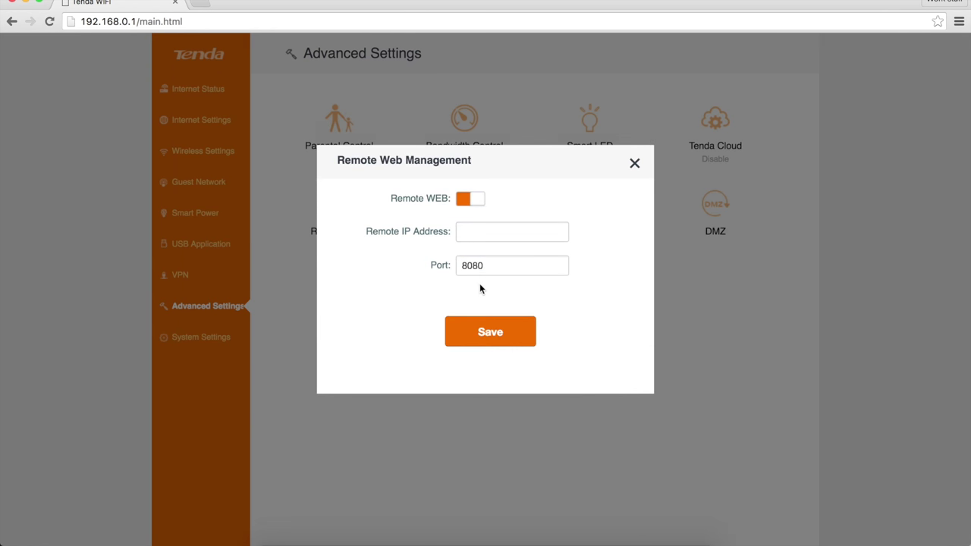
click(635, 169)
Turn on DDNS and examine its service provider choices.
click(460, 228)
click(453, 246)
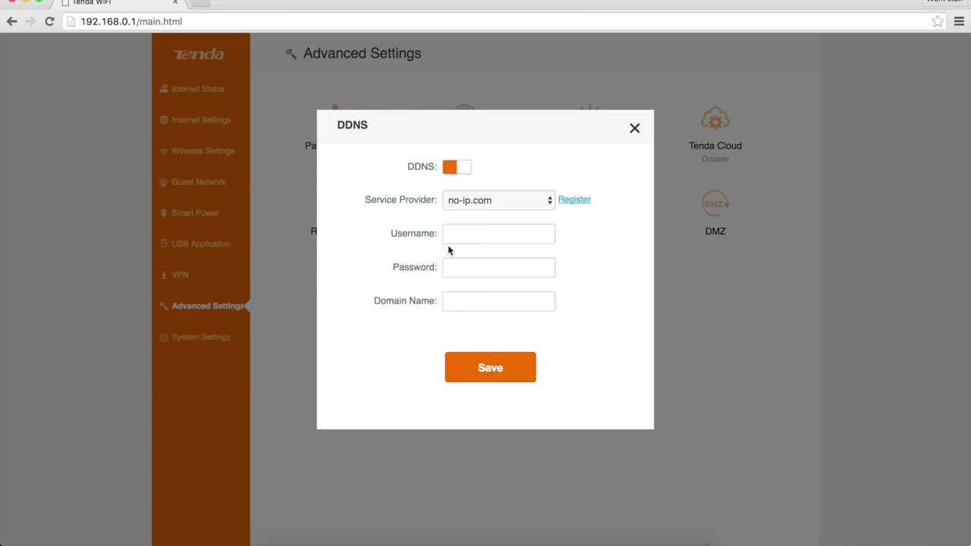
click(476, 210)
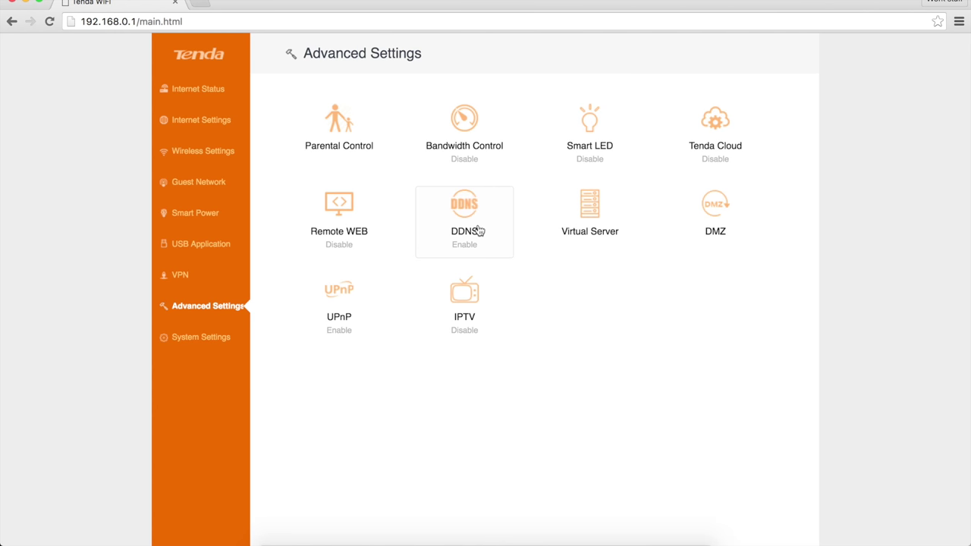
Examine the Virtual Server settings and the DMZ host IP option, closing DMZ without saving.
click(590, 208)
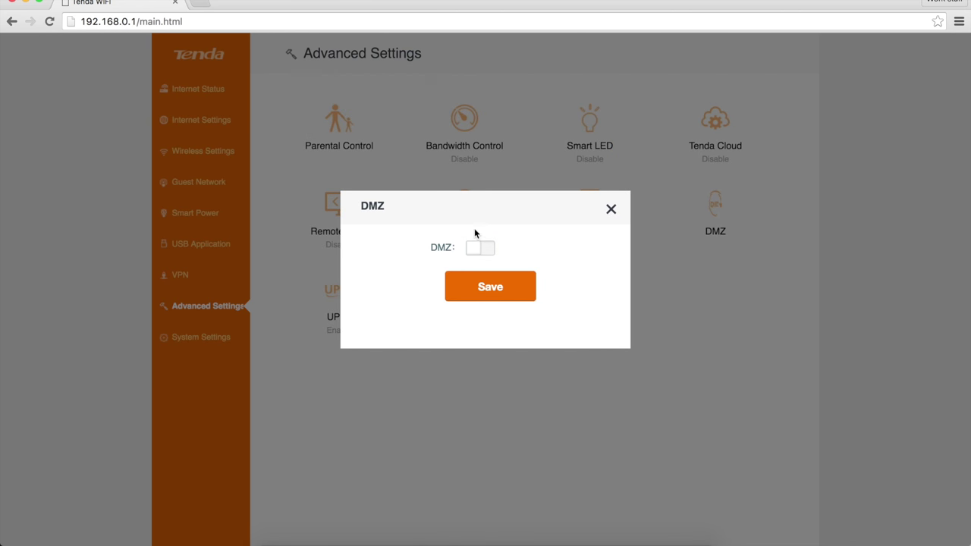
click(478, 245)
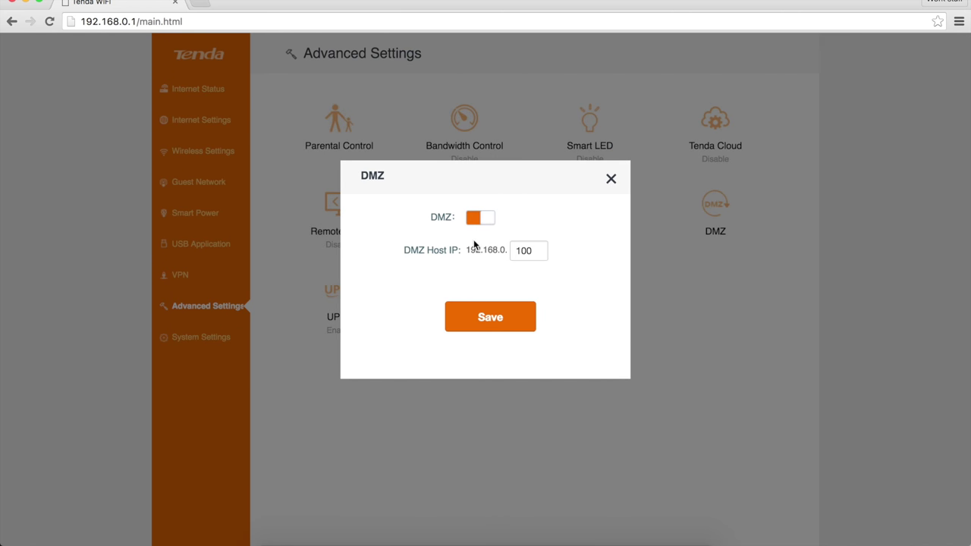
click(611, 180)
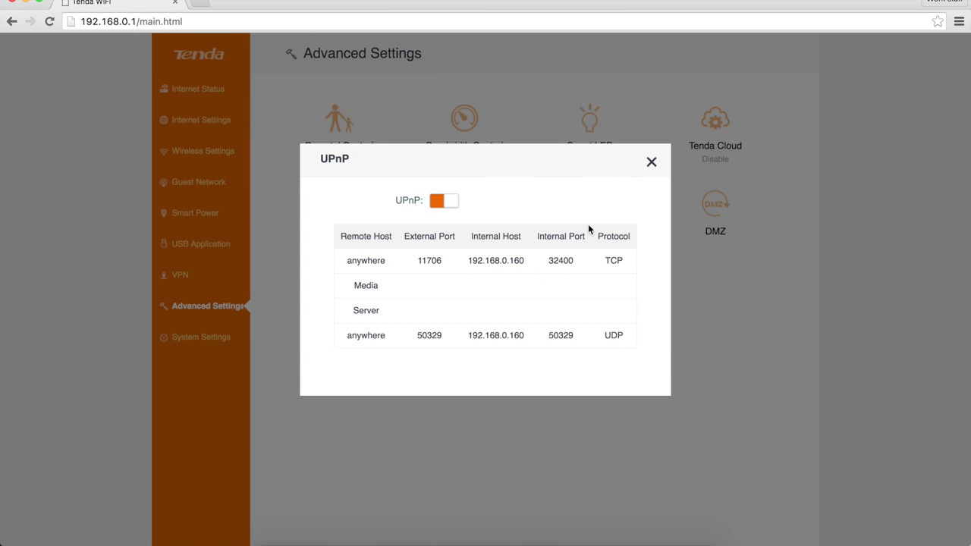
Review the UPnP port mapping table and the IPTV Multicast and STB options, leaving them unchanged.
click(651, 163)
click(464, 289)
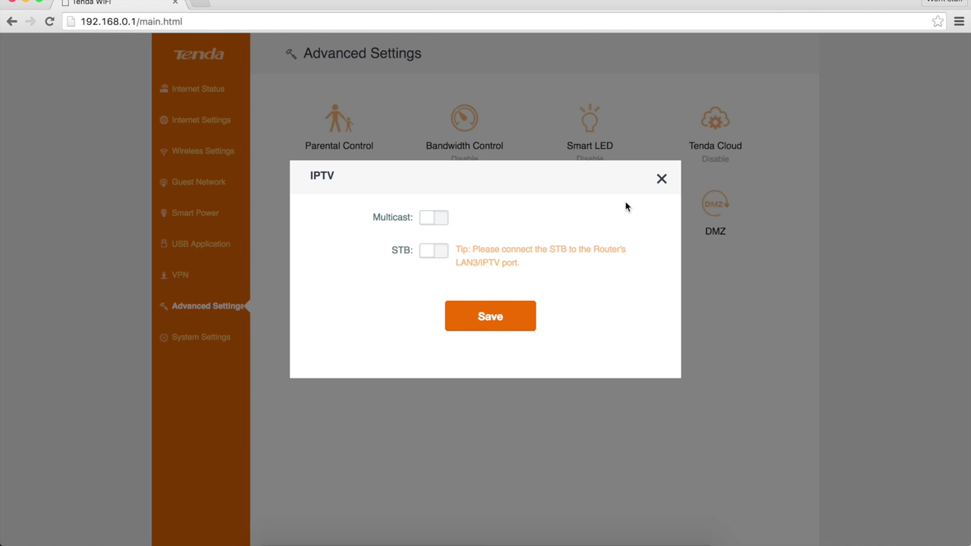
click(662, 179)
Examine the MTU, WAN Speed and MAC Address options of the WAN settings under System Settings without saving.
click(205, 339)
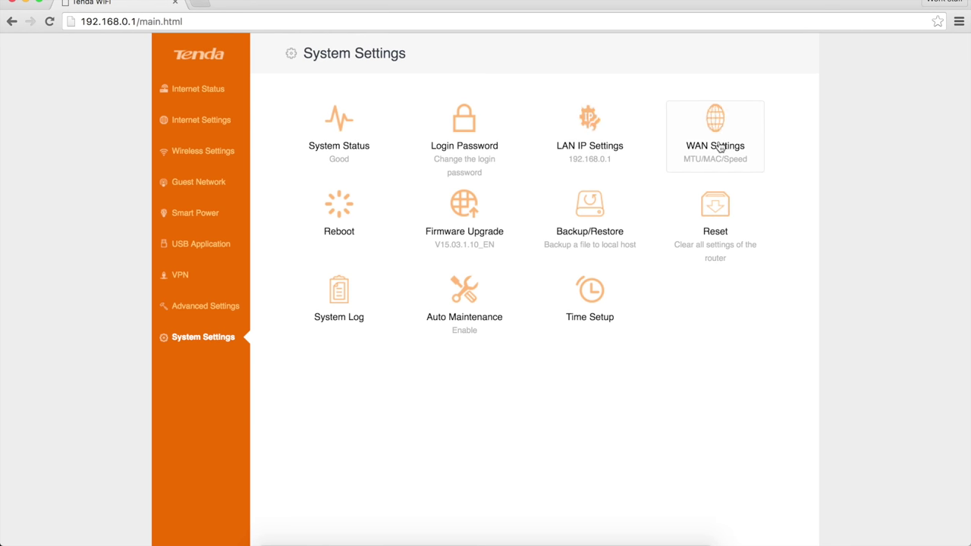
click(711, 144)
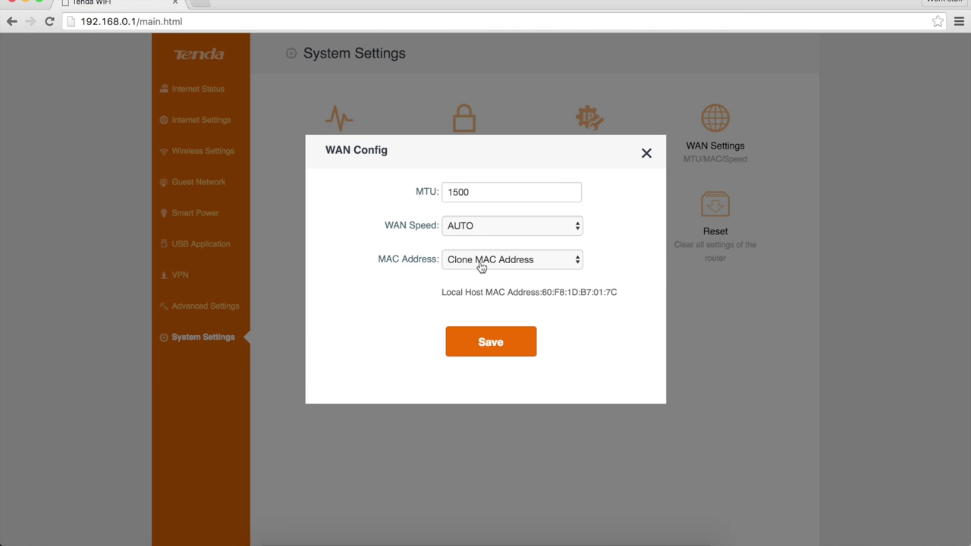
click(645, 154)
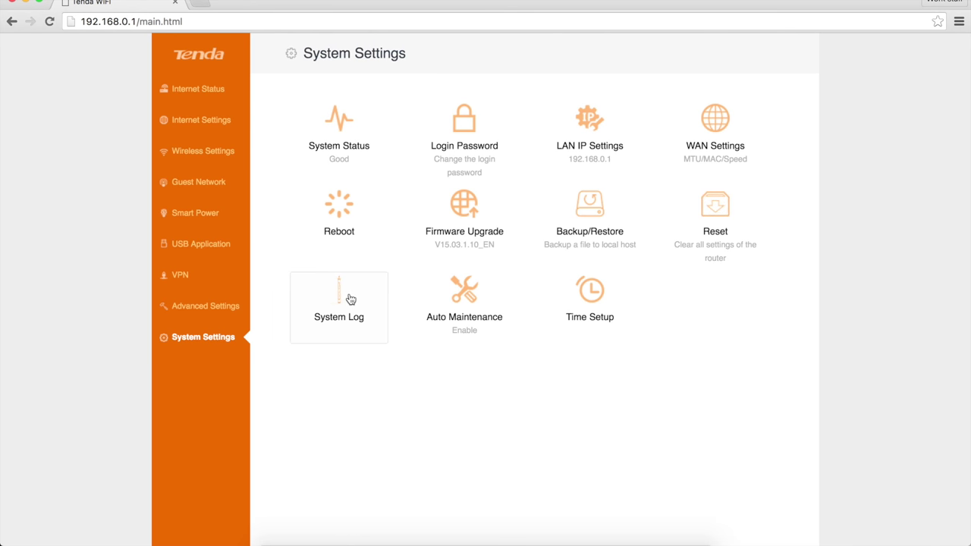
Turn off Auto Reboot in the Auto Maintenance settings and save.
click(460, 305)
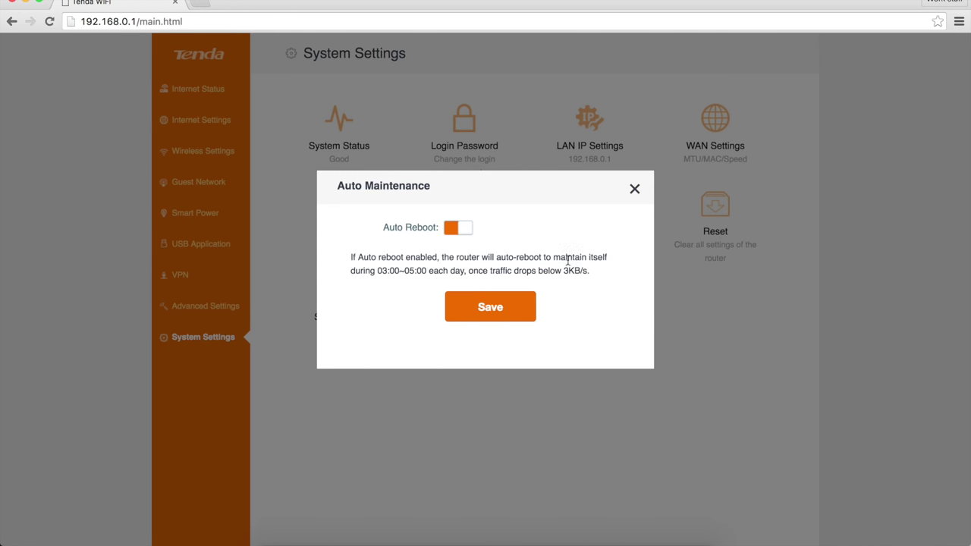
click(459, 228)
click(497, 296)
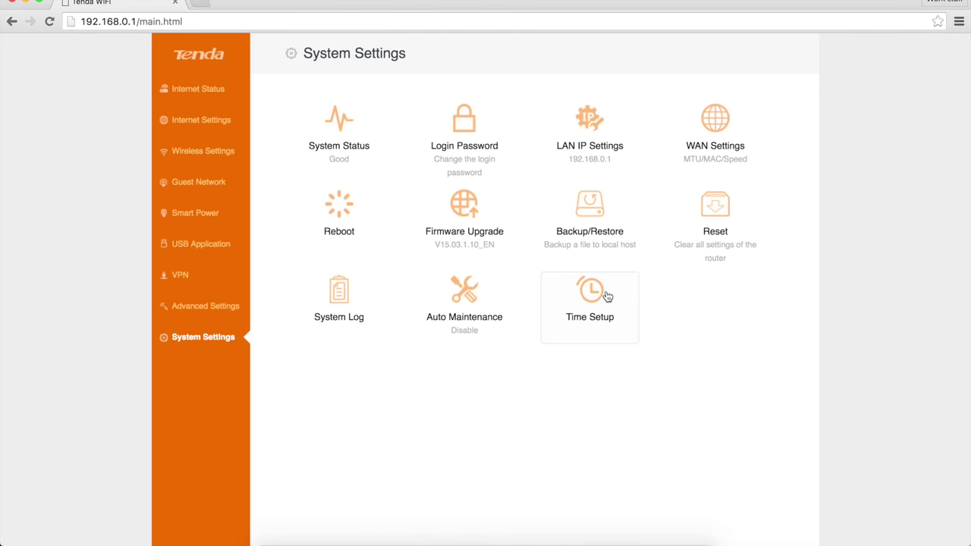
Set the router's timezone to (GMT-04:00) Chile, Brazil, save it, and return to the Internet Status page.
click(598, 302)
click(557, 237)
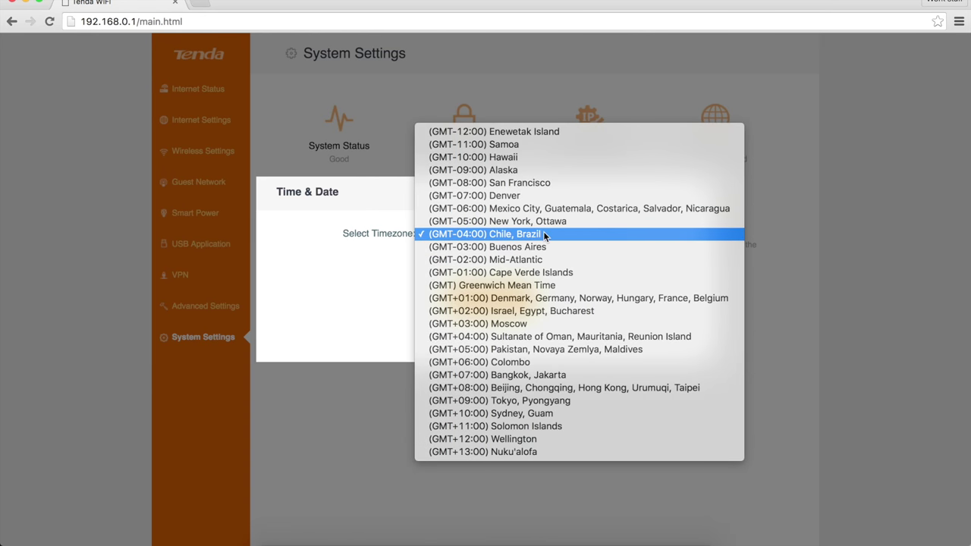
click(502, 221)
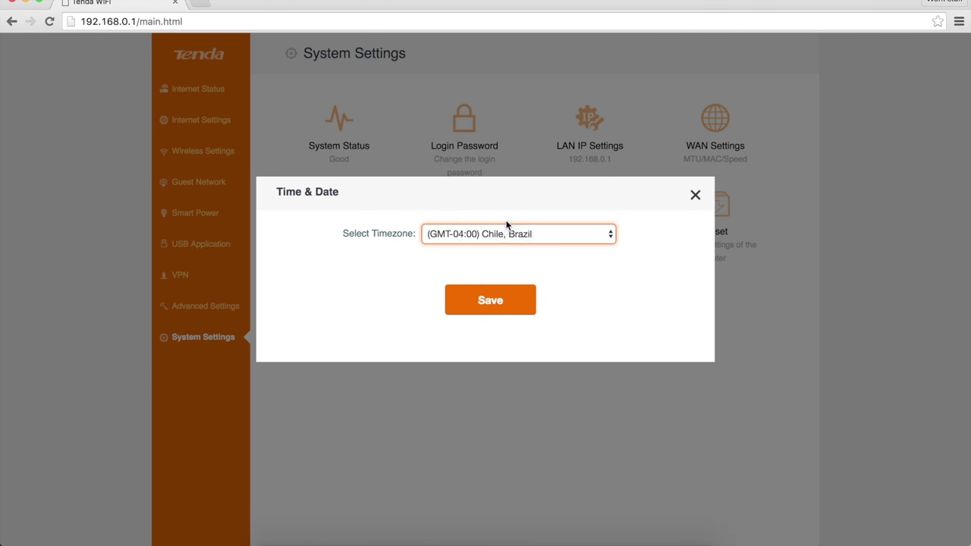
click(492, 303)
click(210, 91)
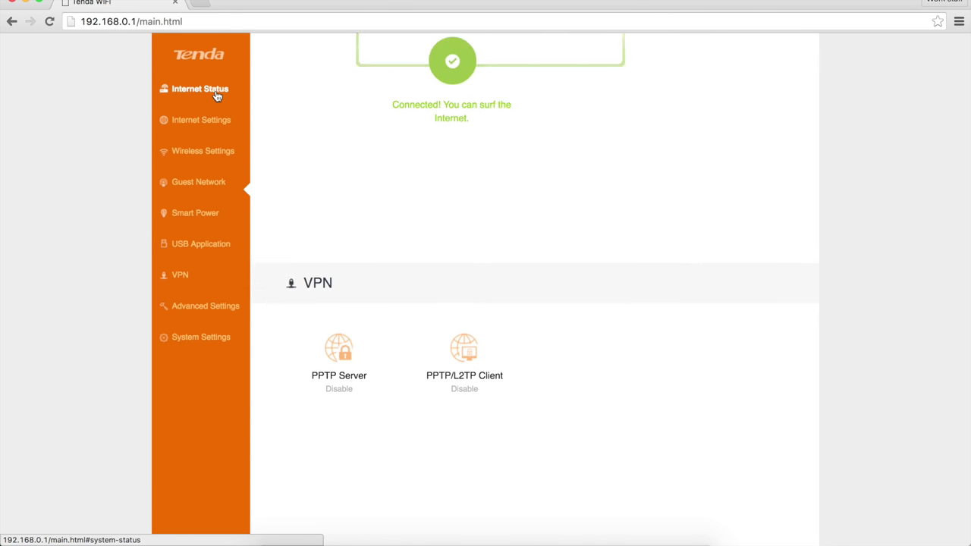